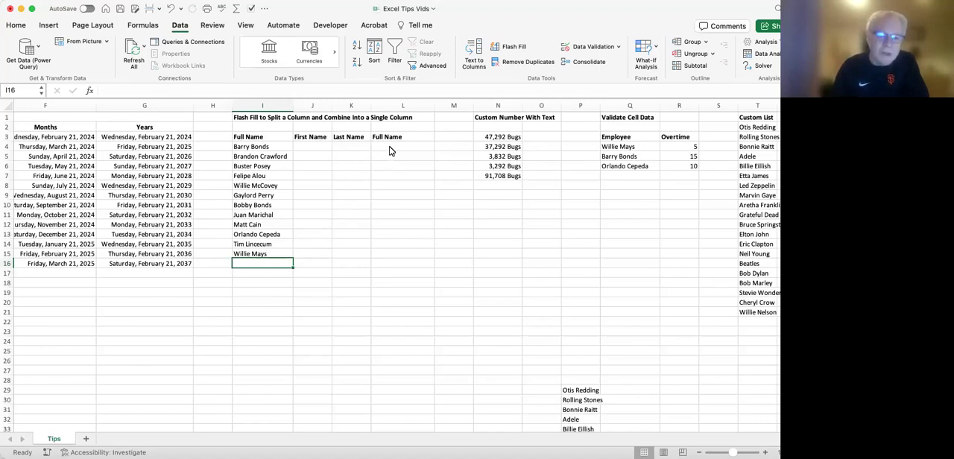
# Sort only the Full Name list in I3:I15 by its values from A to Z, without expanding the selection.
pyautogui.click(254, 271)
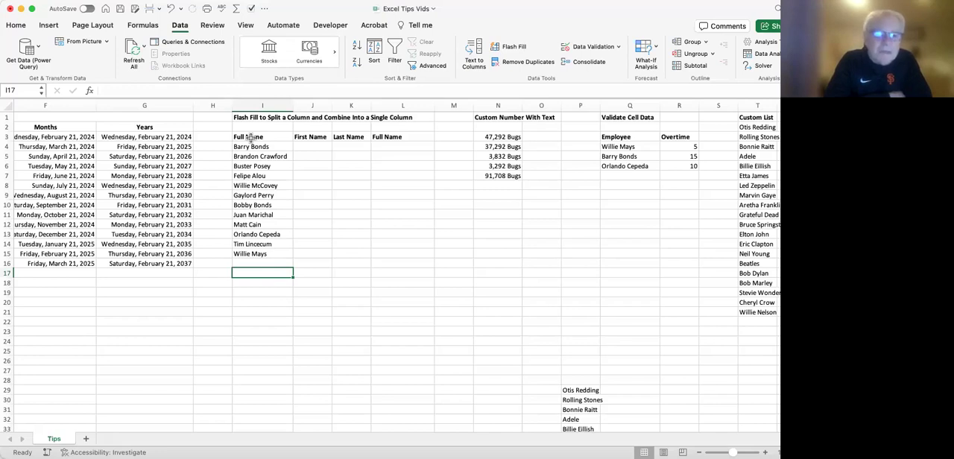
pyautogui.moveTo(250, 137); pyautogui.dragTo(254, 257)
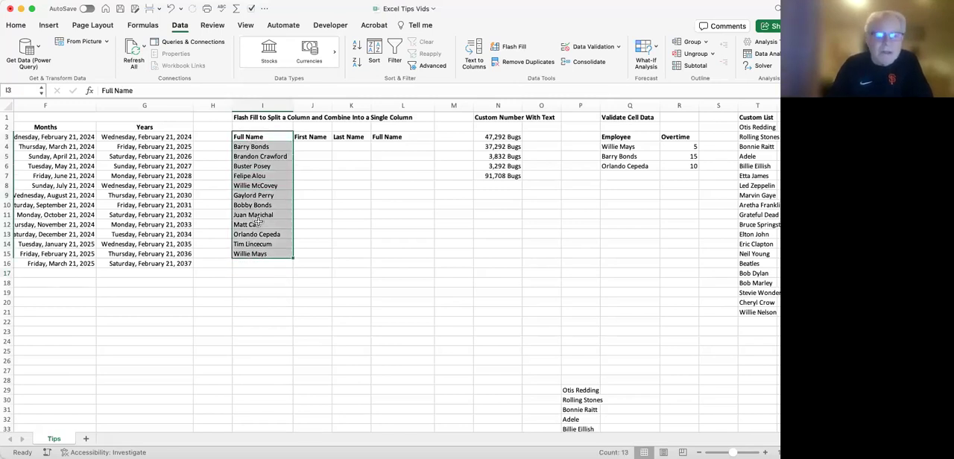
pyautogui.click(374, 47)
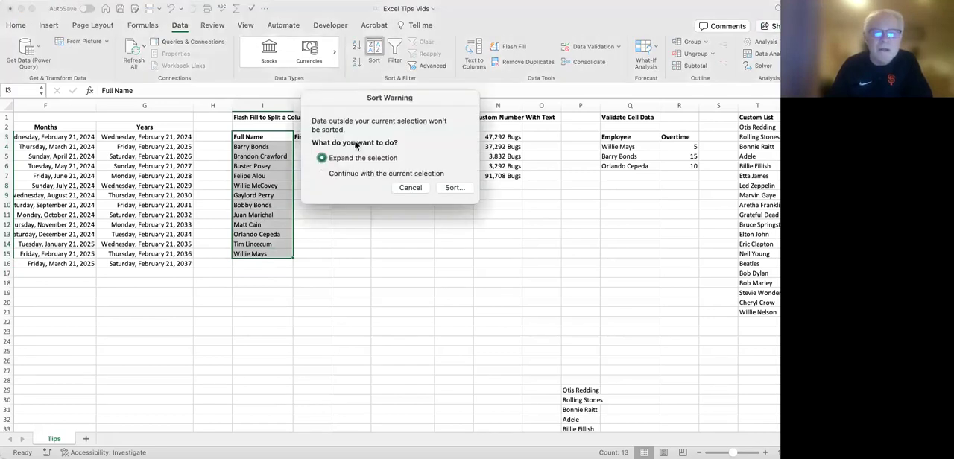
pyautogui.click(451, 187)
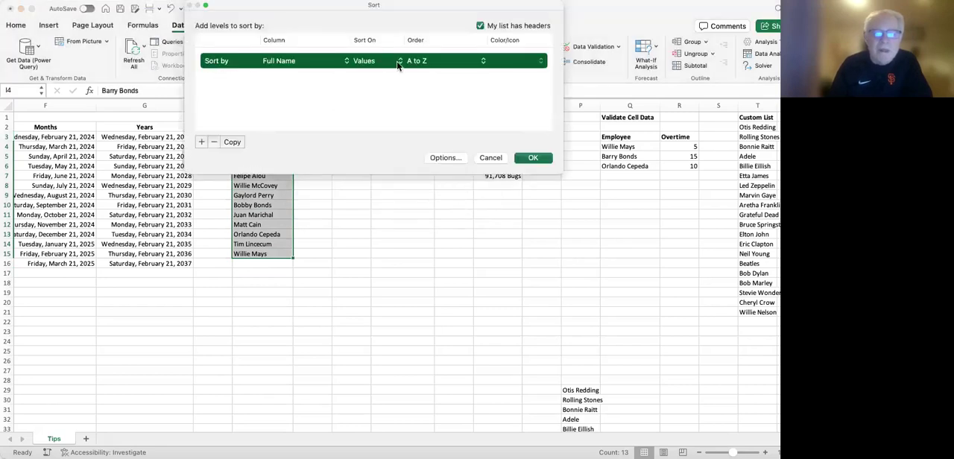
pyautogui.click(532, 159)
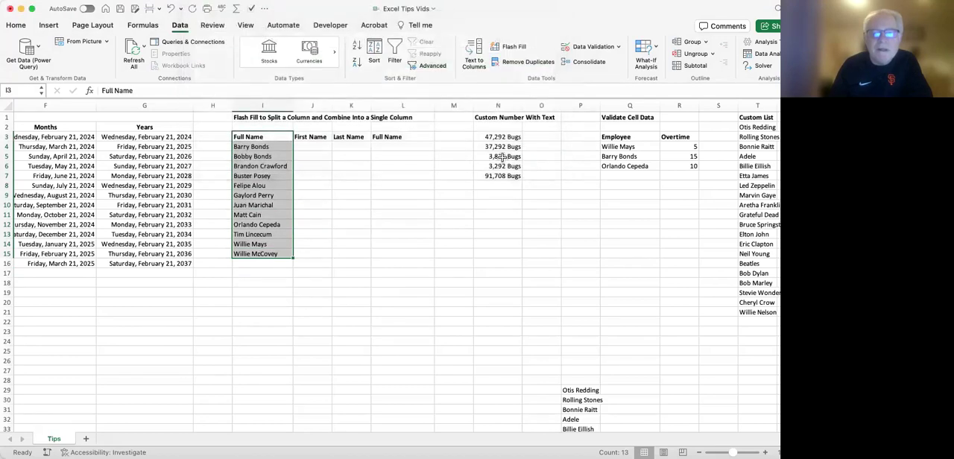
pyautogui.click(255, 158)
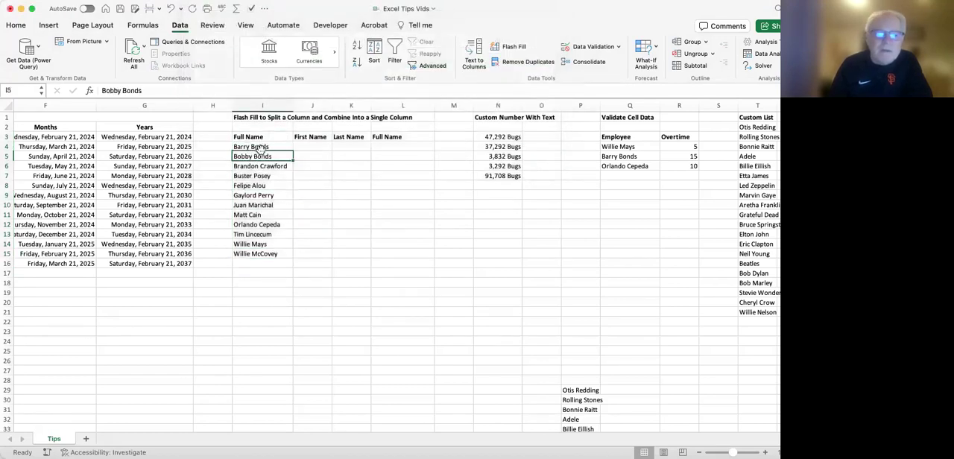
pyautogui.click(244, 148)
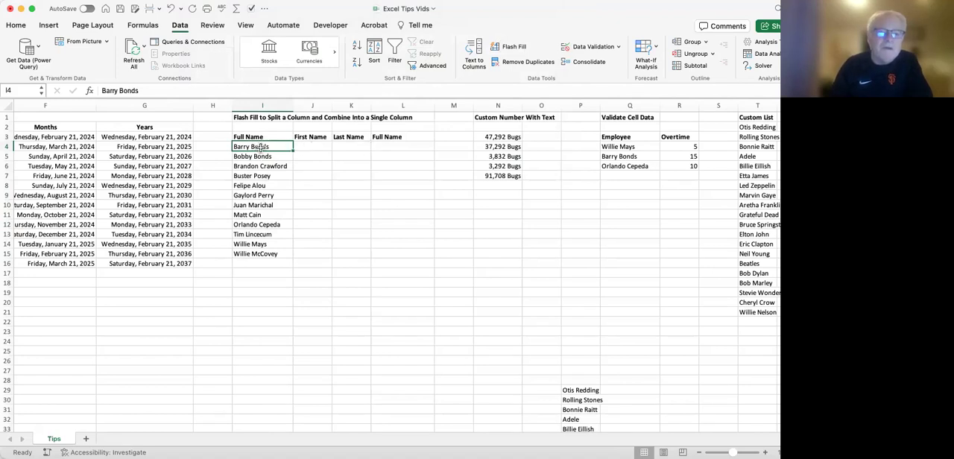
# Enter Barry in J4 and Flash Fill the First Name column down to J15.
pyautogui.click(308, 147)
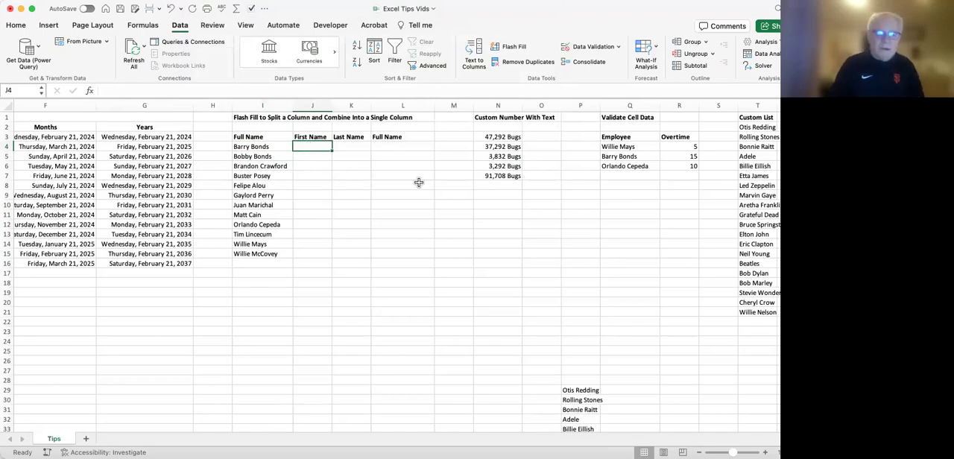
pyautogui.write('Barry')
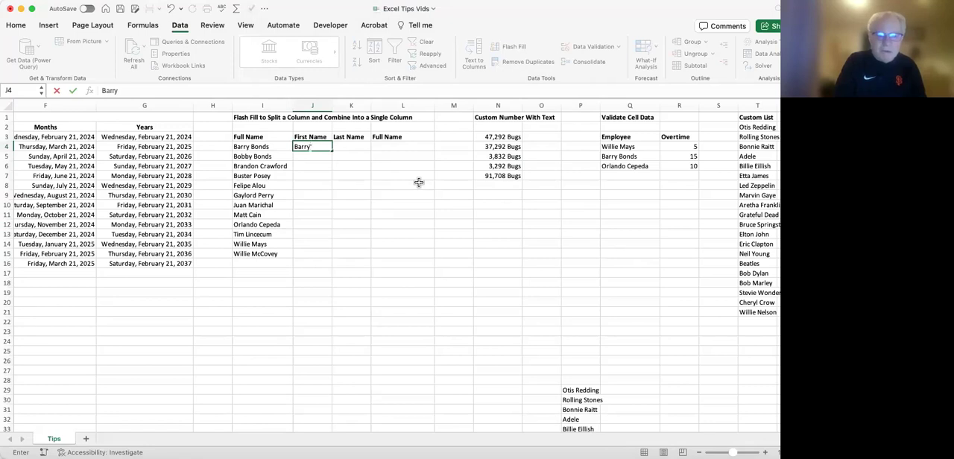
pyautogui.press('Return')
pyautogui.click(322, 145)
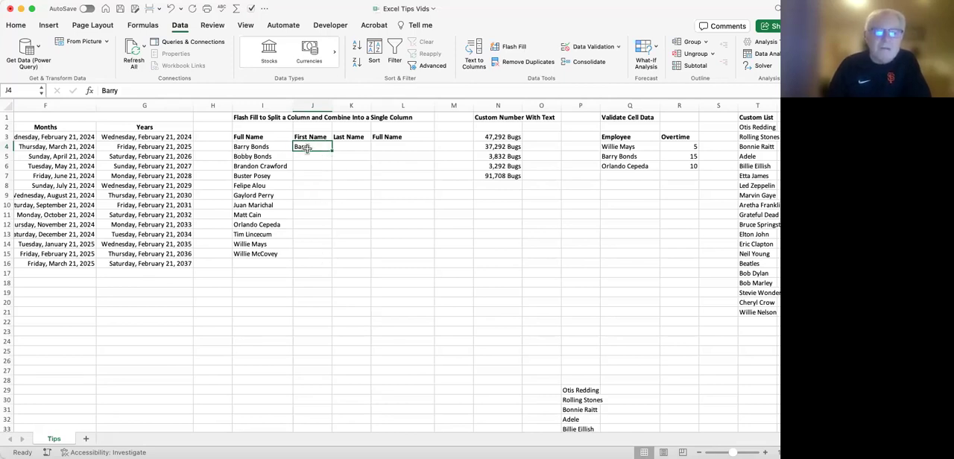
pyautogui.moveTo(330, 150); pyautogui.dragTo(319, 254)
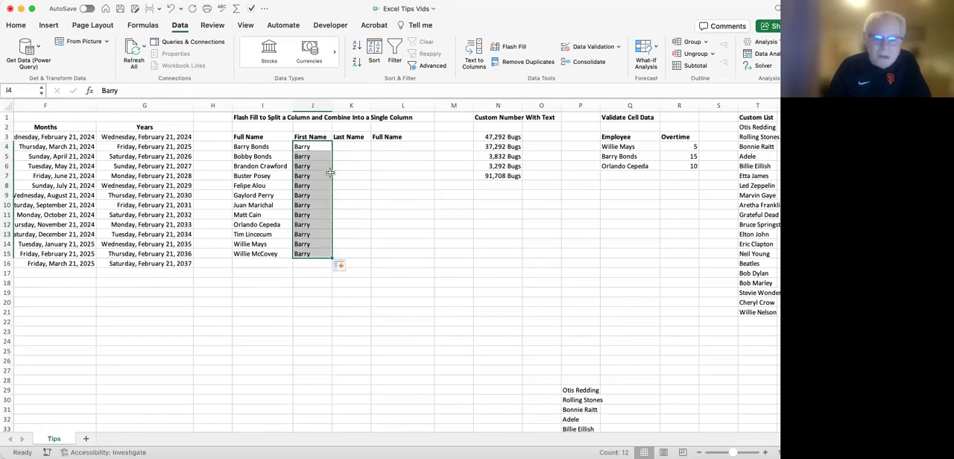
pyautogui.click(345, 266)
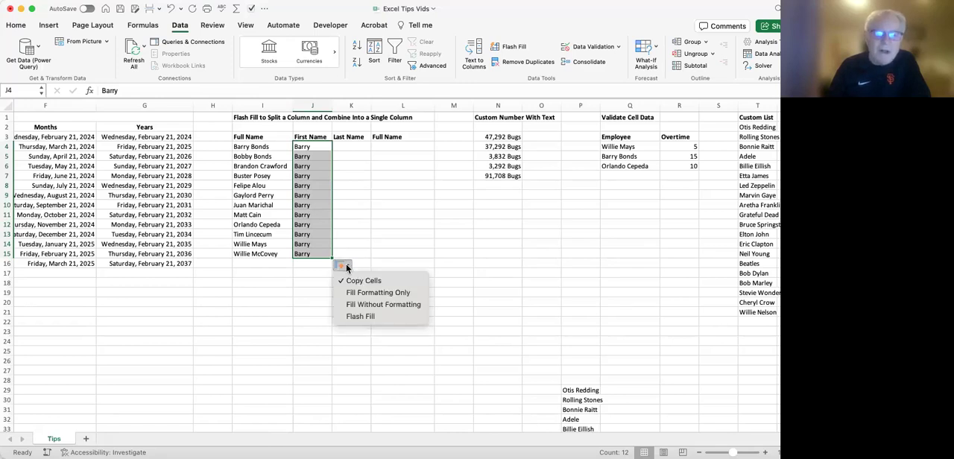
pyautogui.click(359, 316)
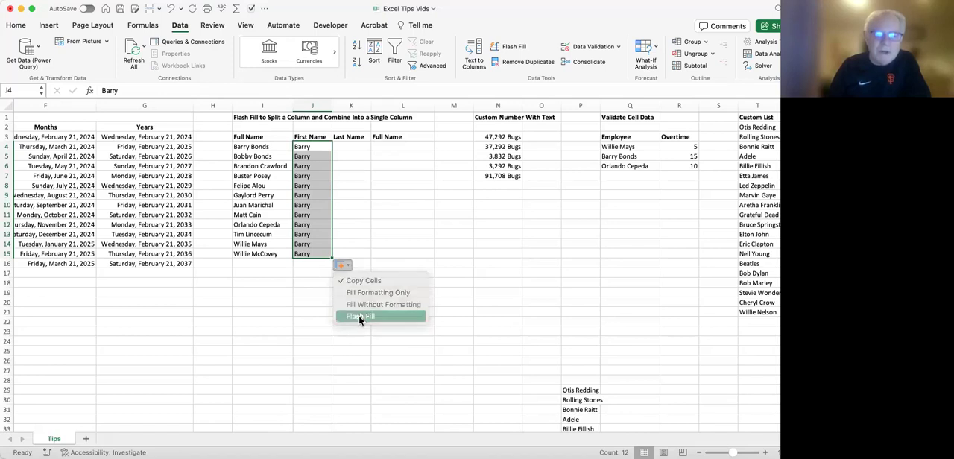
pyautogui.click(311, 176)
pyautogui.click(308, 157)
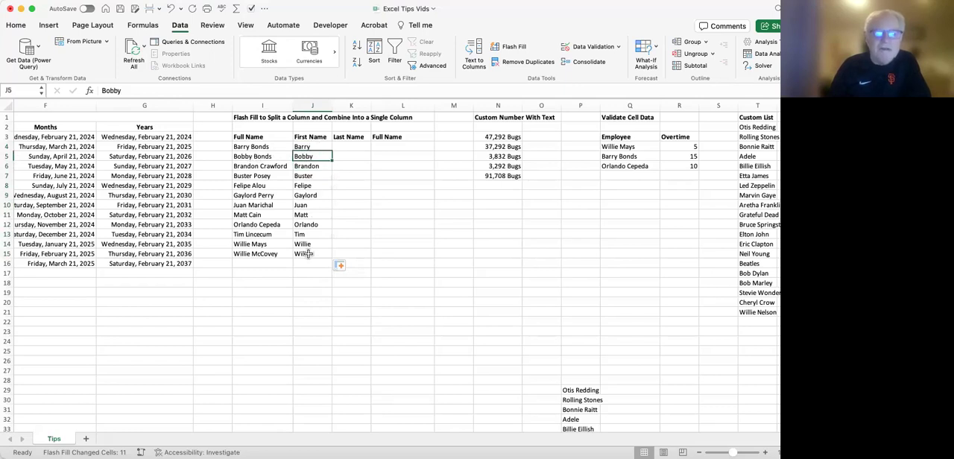
pyautogui.click(306, 146)
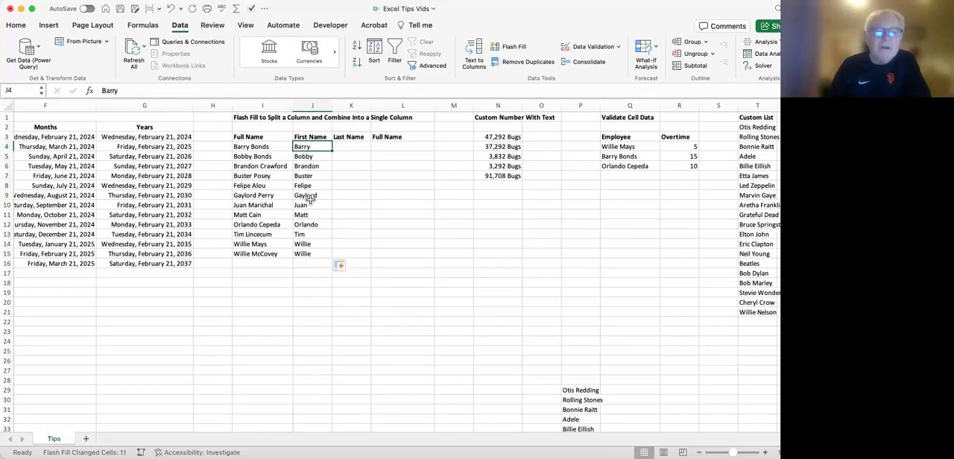
# Enter Bonds in K4 and Flash Fill the Last Name column down to K15.
pyautogui.click(355, 146)
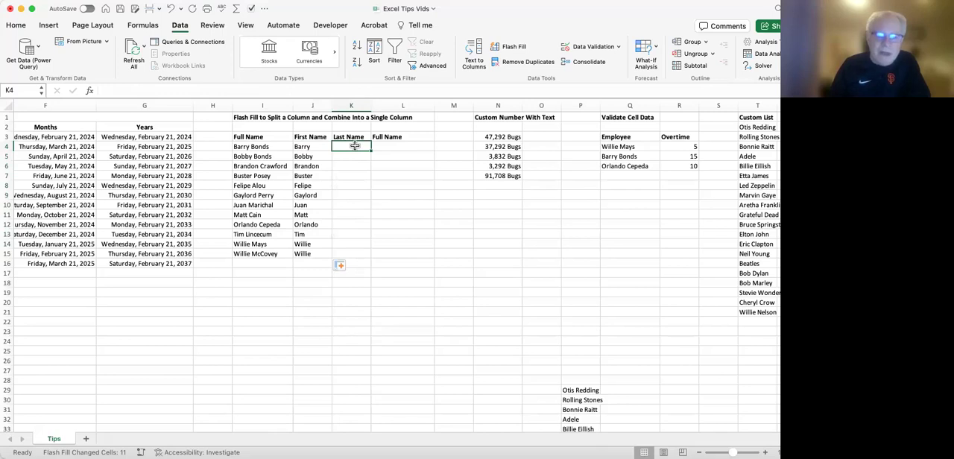
pyautogui.write('Bonds')
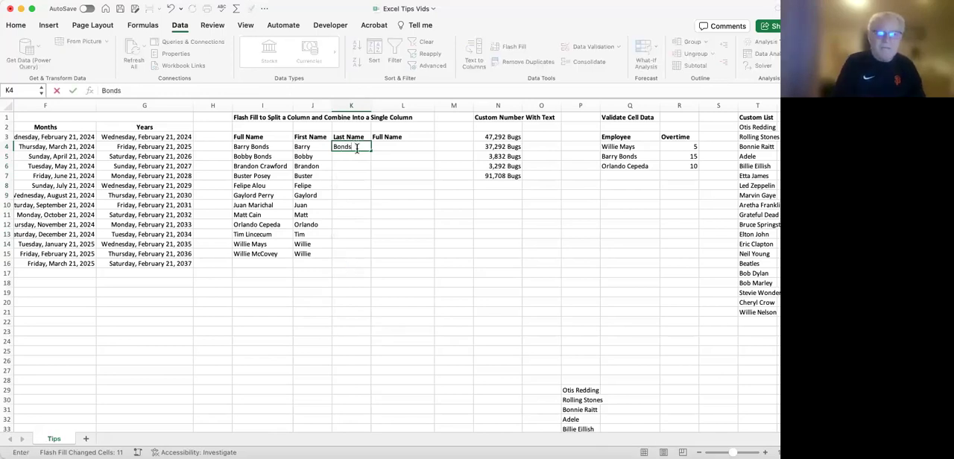
pyautogui.press('Return')
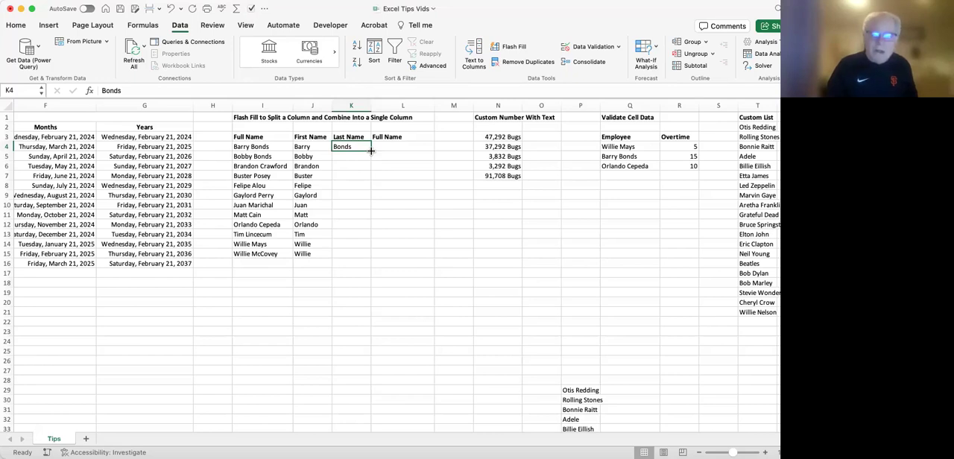
pyautogui.moveTo(369, 151); pyautogui.dragTo(367, 252)
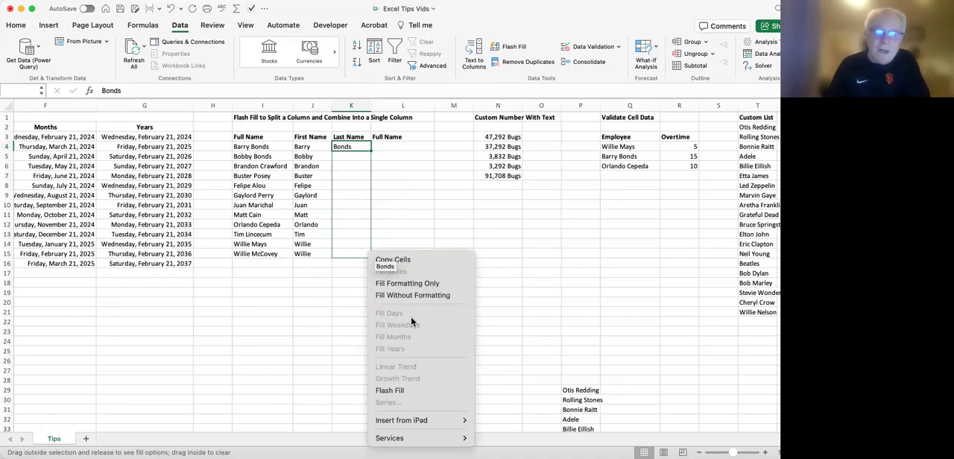
pyautogui.click(386, 391)
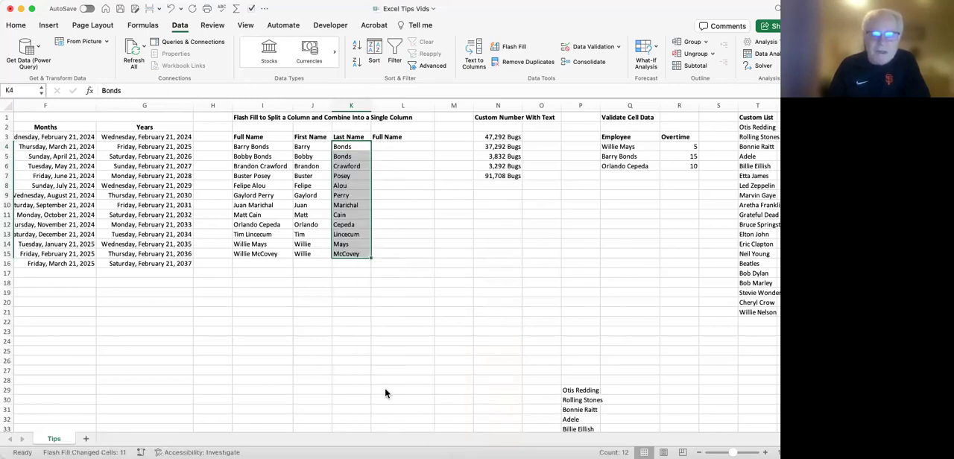
pyautogui.moveTo(342, 147); pyautogui.dragTo(346, 158)
pyautogui.click(346, 158)
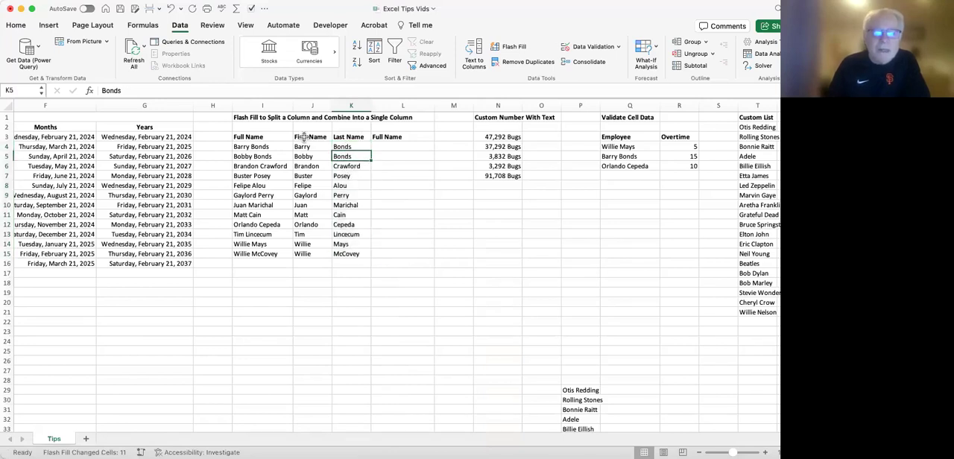
# Sort the First Name and Last Name columns in J3:K15 by Last Name, then by First Name, both A to Z.
pyautogui.click(303, 136)
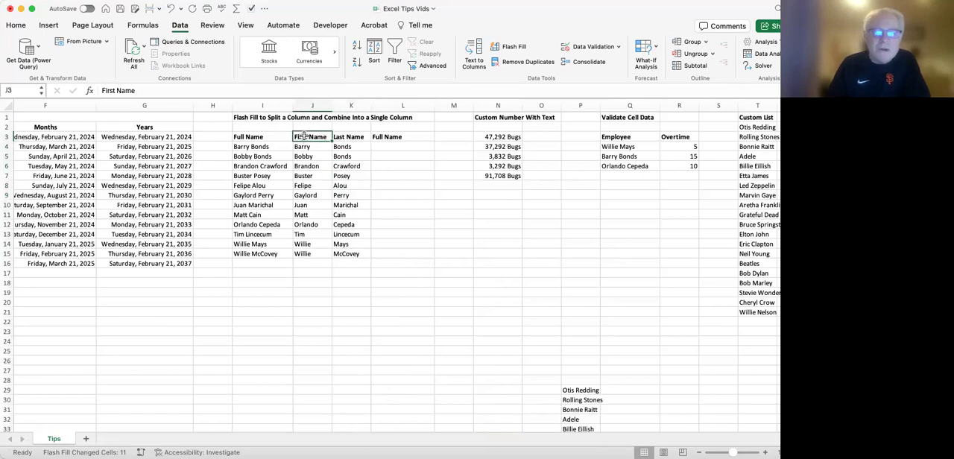
pyautogui.moveTo(303, 136); pyautogui.dragTo(346, 257)
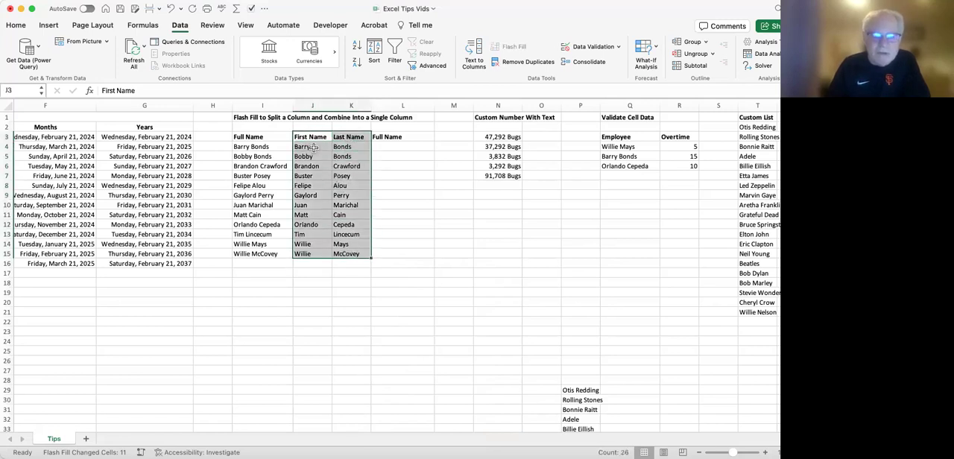
pyautogui.click(374, 52)
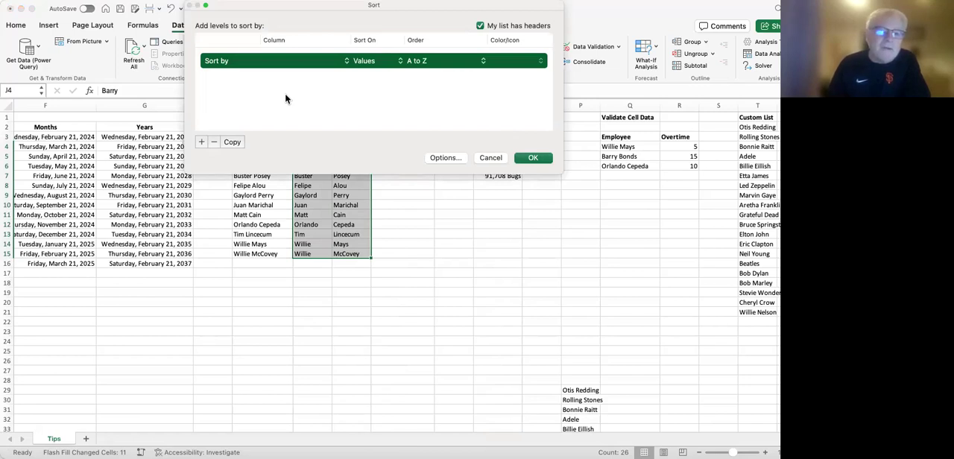
pyautogui.click(348, 61)
pyautogui.click(287, 74)
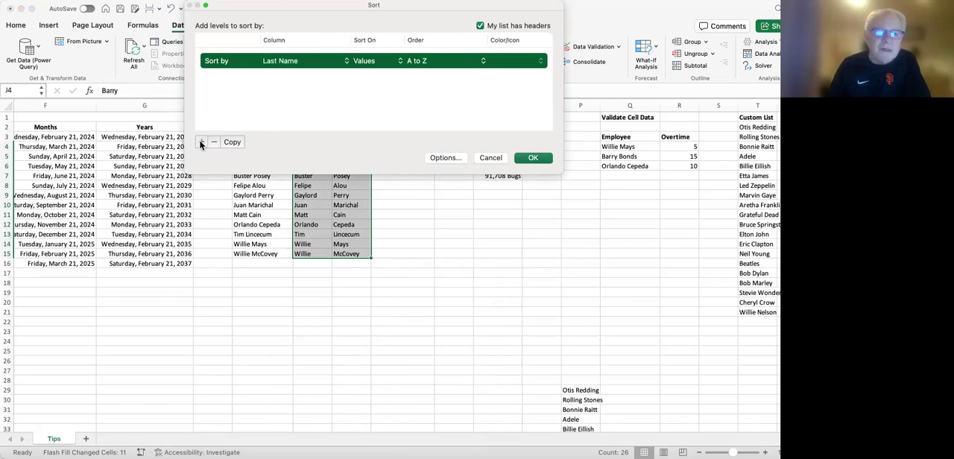
pyautogui.click(200, 143)
pyautogui.click(287, 76)
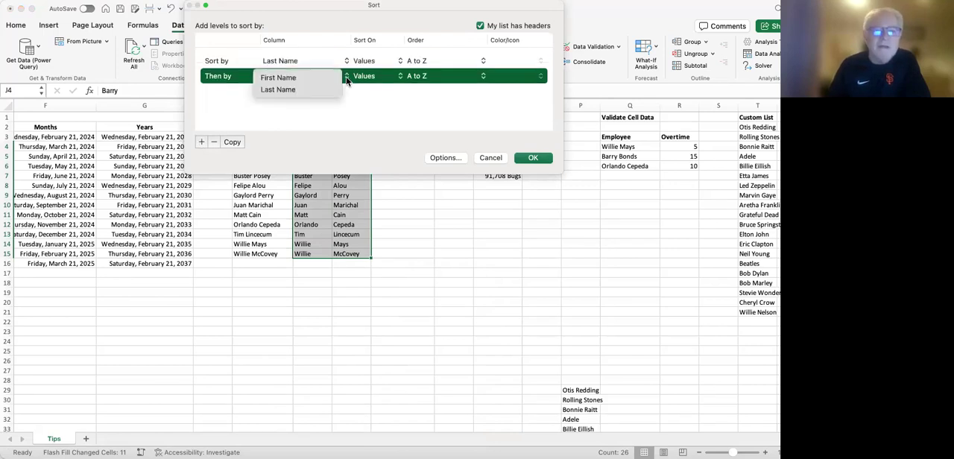
pyautogui.click(285, 79)
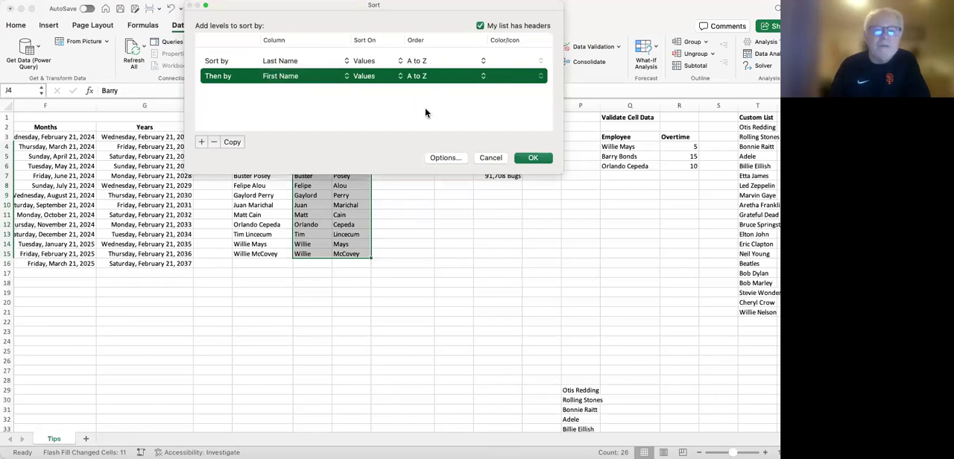
pyautogui.click(530, 159)
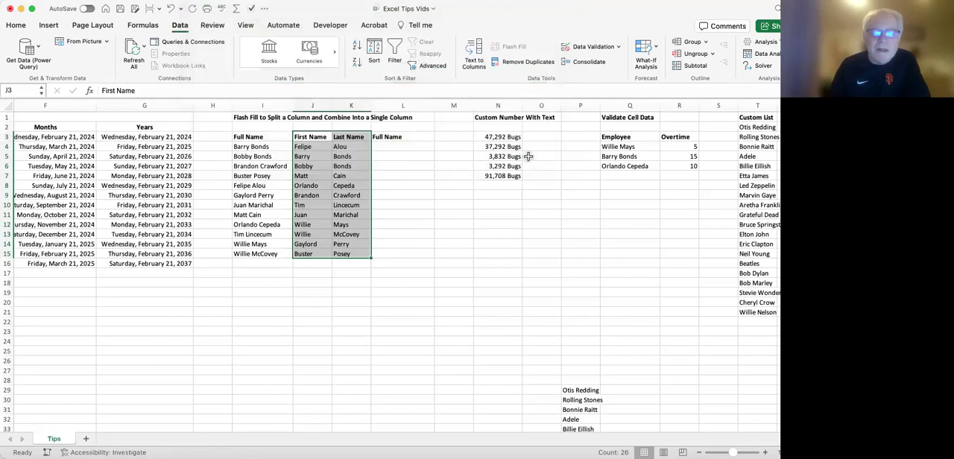
pyautogui.click(308, 157)
pyautogui.click(344, 148)
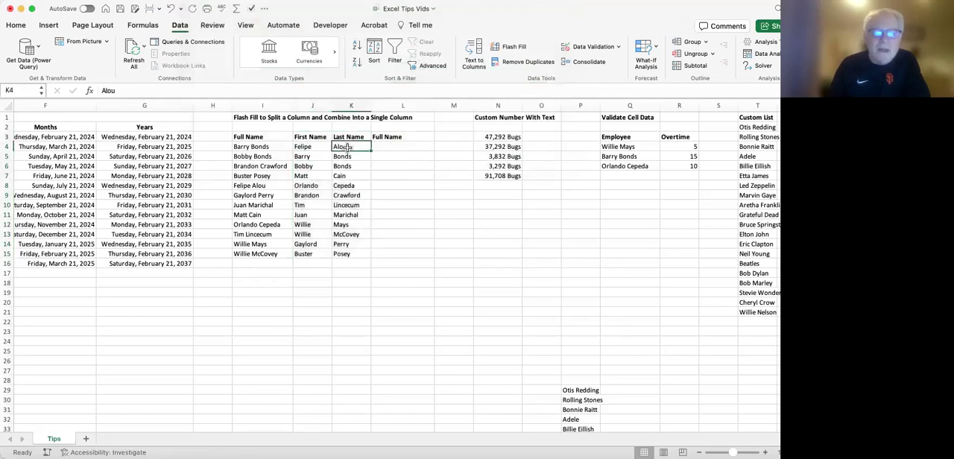
pyautogui.click(311, 147)
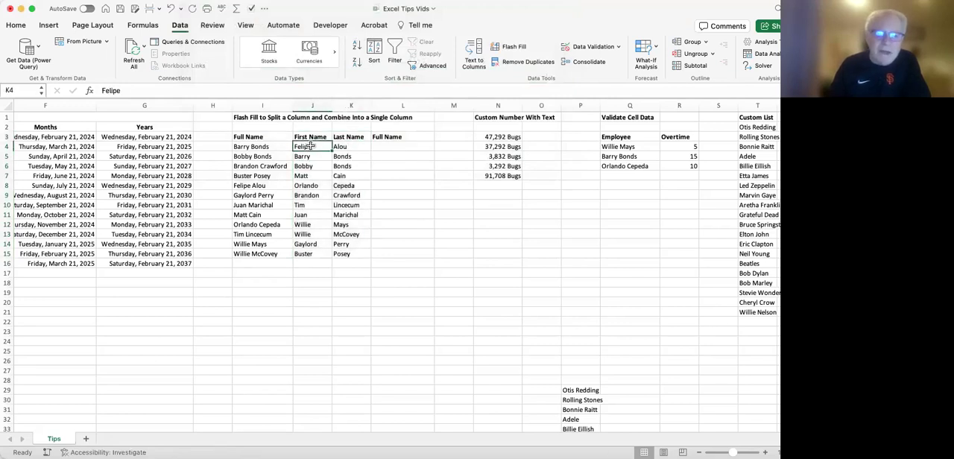
pyautogui.moveTo(330, 156); pyautogui.dragTo(343, 165)
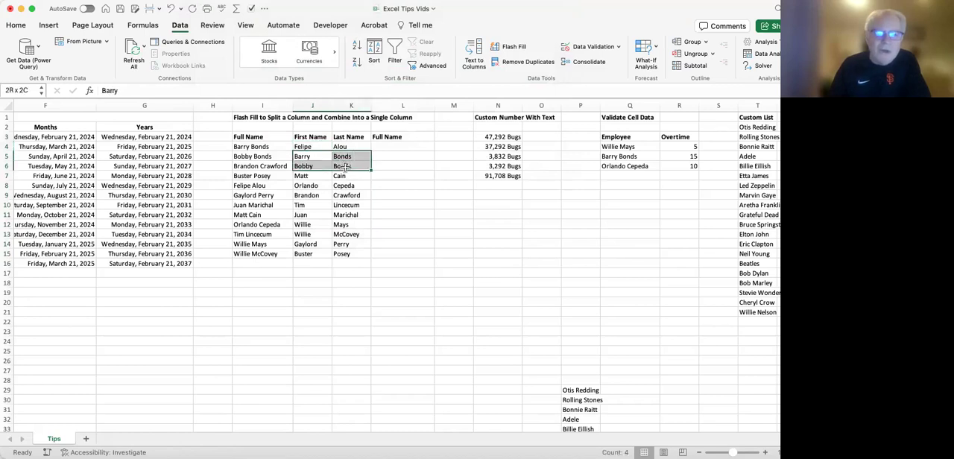
pyautogui.click(311, 158)
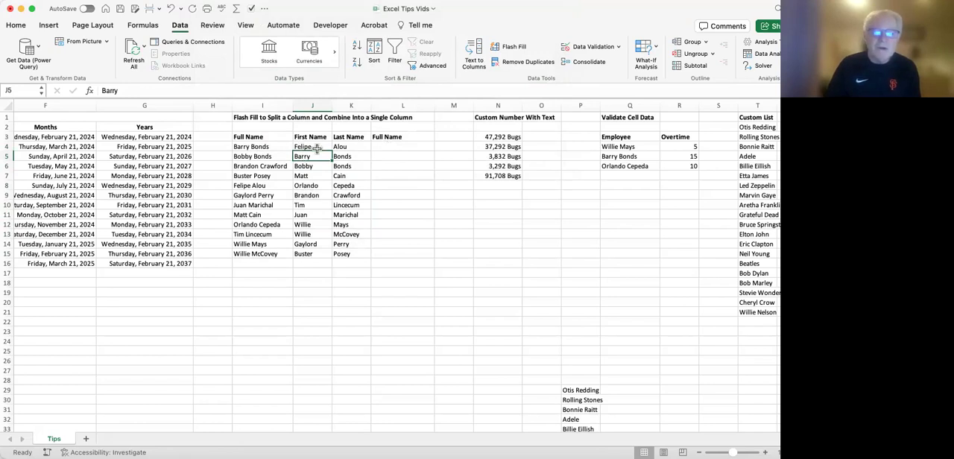
# Enter Felipe Alou in L4 and Flash Fill the second Full Name column down to L15.
pyautogui.click(388, 146)
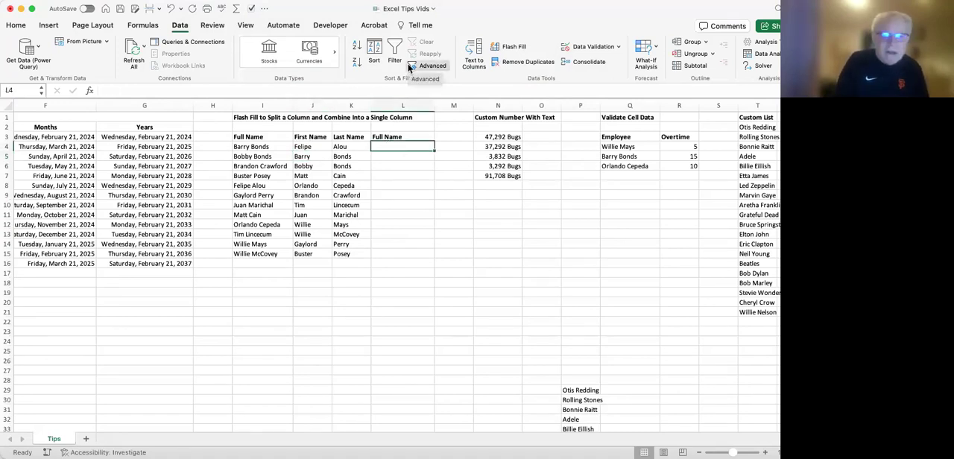
pyautogui.write('Fel')
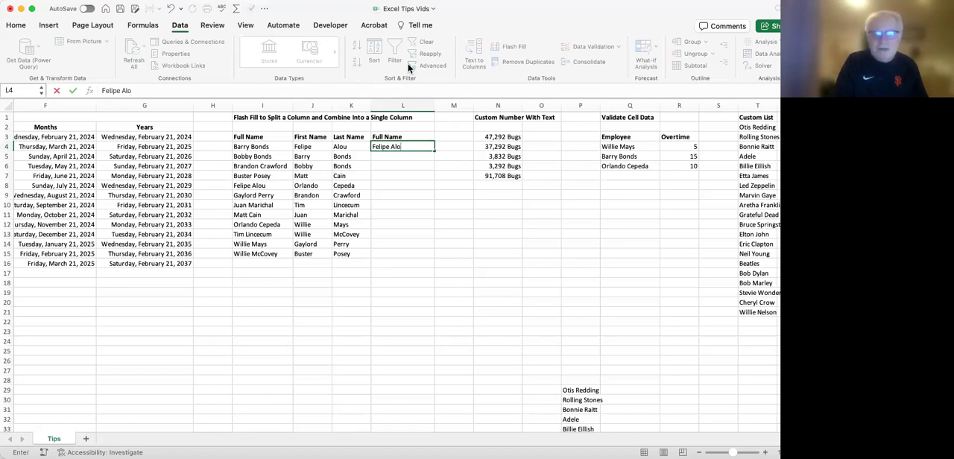
pyautogui.write('ipe Alo')
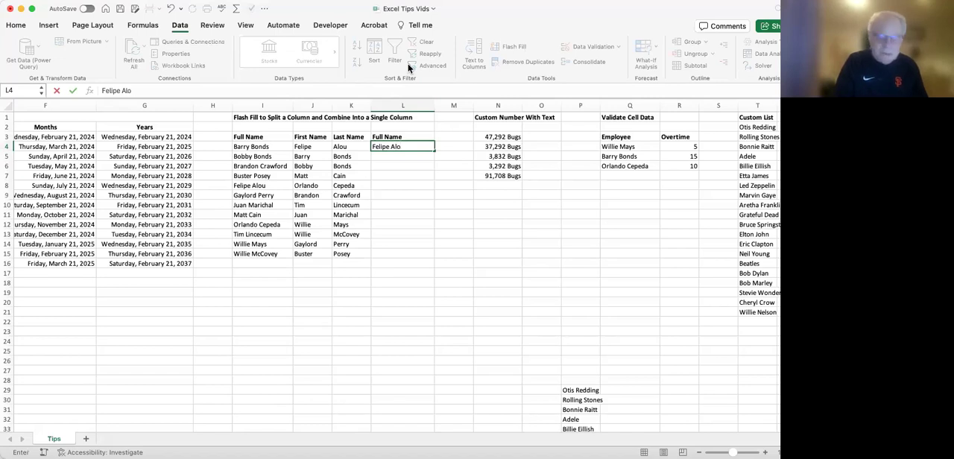
pyautogui.write('u')
pyautogui.press('Return')
pyautogui.click(412, 146)
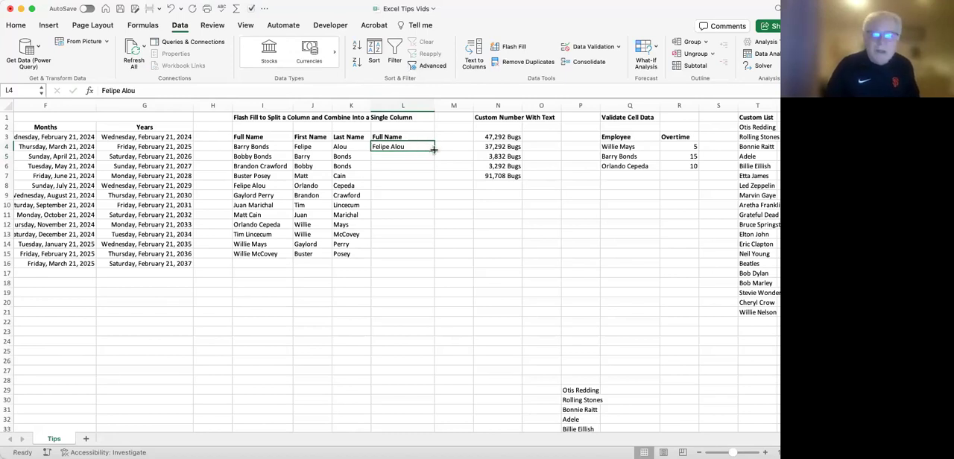
pyautogui.moveTo(433, 149); pyautogui.dragTo(431, 258)
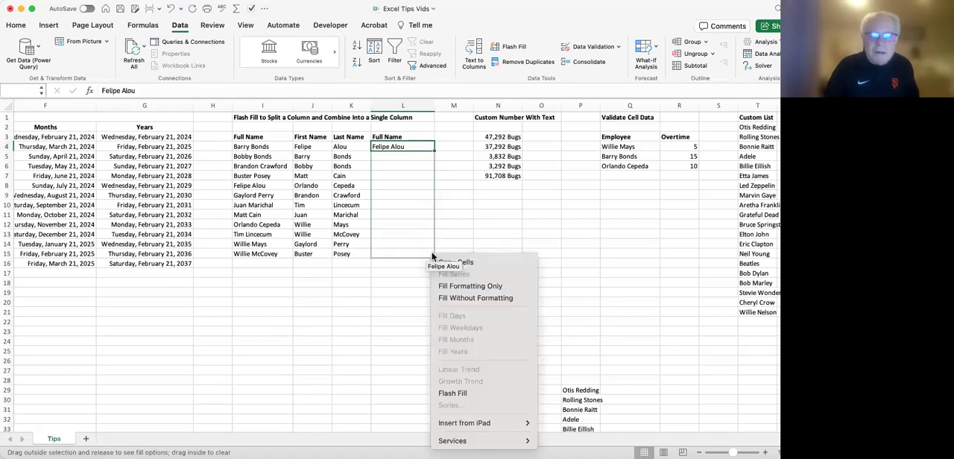
pyautogui.click(450, 395)
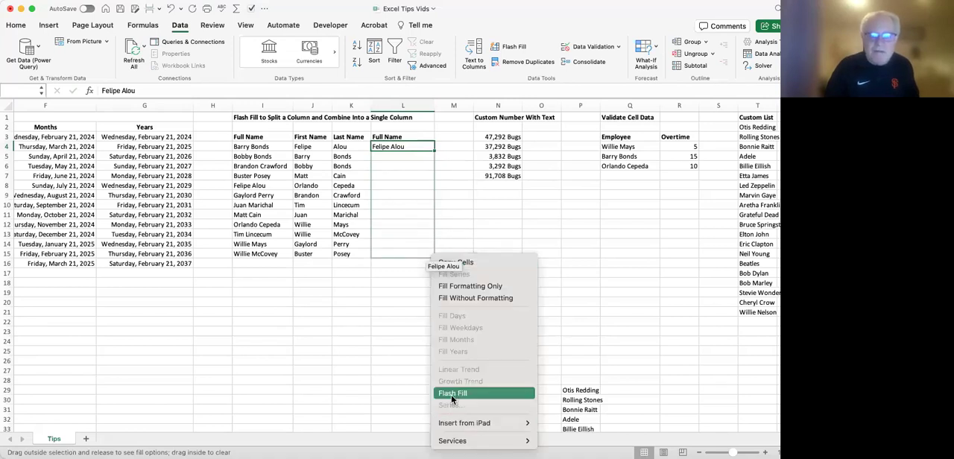
pyautogui.click(397, 187)
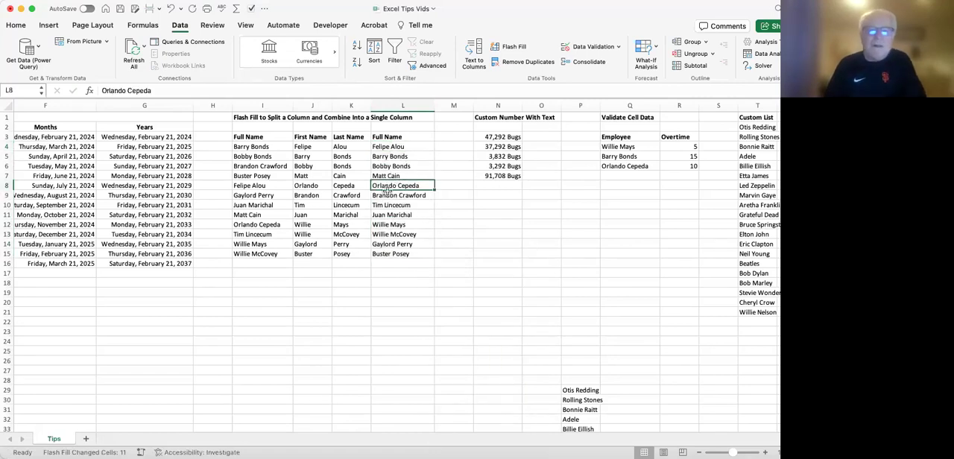